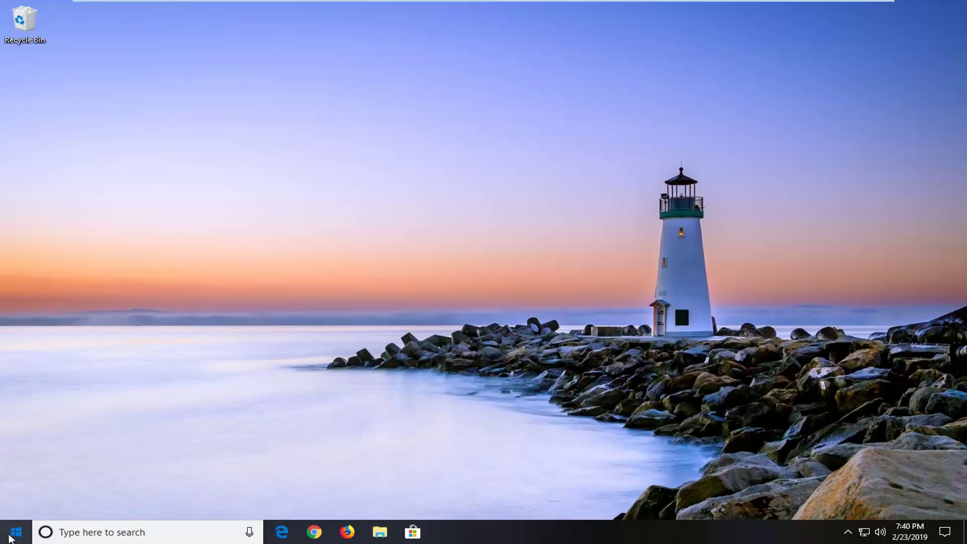
- Launch Device Manager via a Start search for 'device manager', then reposition and enlarge its window
{"action": "left_click", "coordinate": [11, 537]}
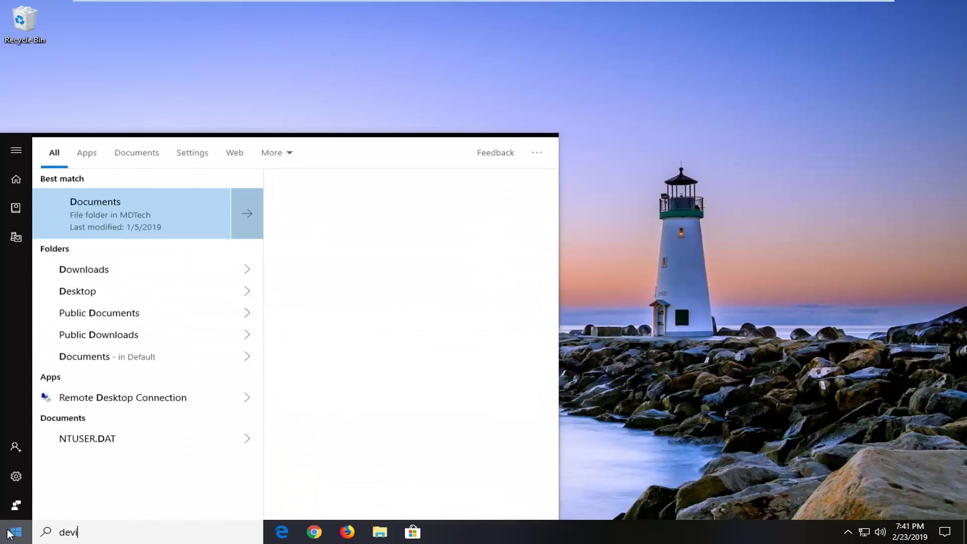
{"action": "type", "text": "ce manager"}
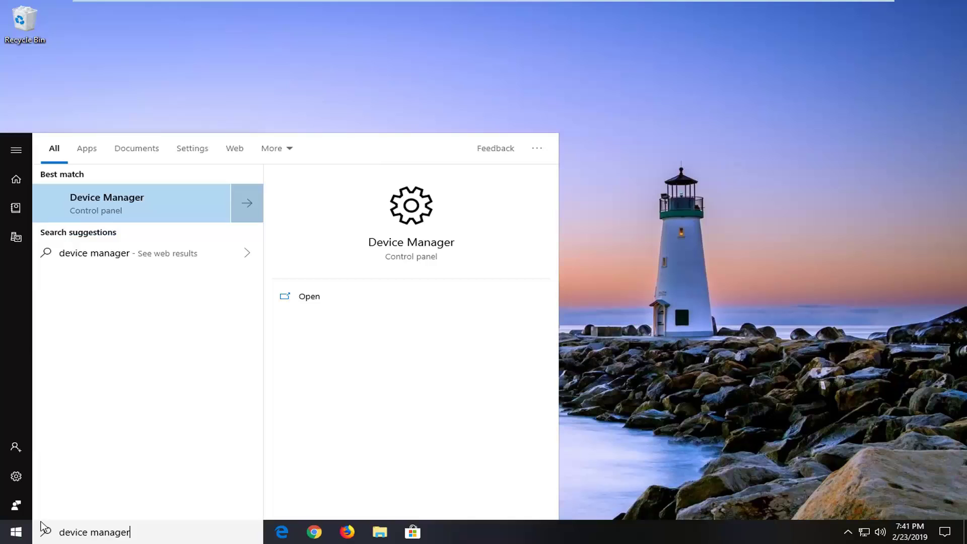
{"action": "left_click", "coordinate": [95, 214]}
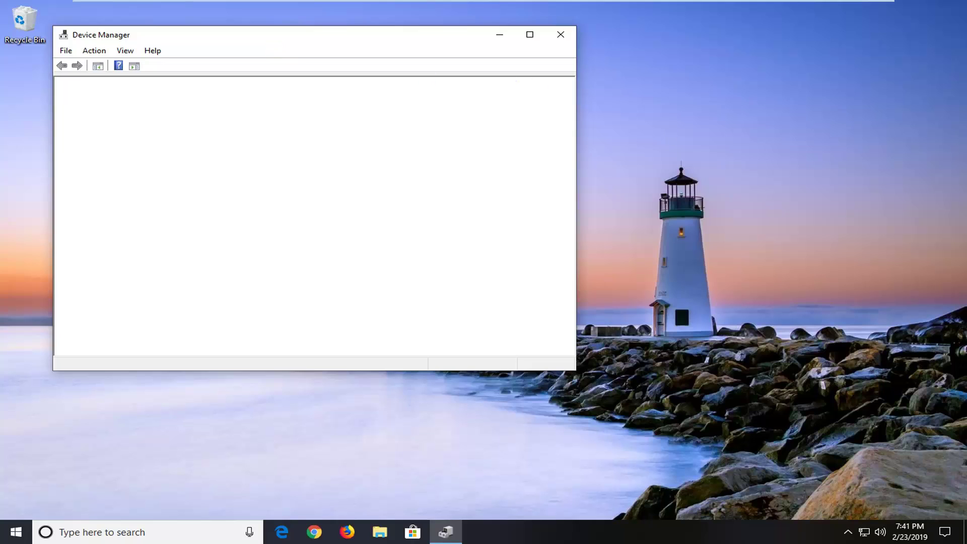
{"action": "left_click_drag", "start_coordinate": [336, 34], "coordinate": [418, 56]}
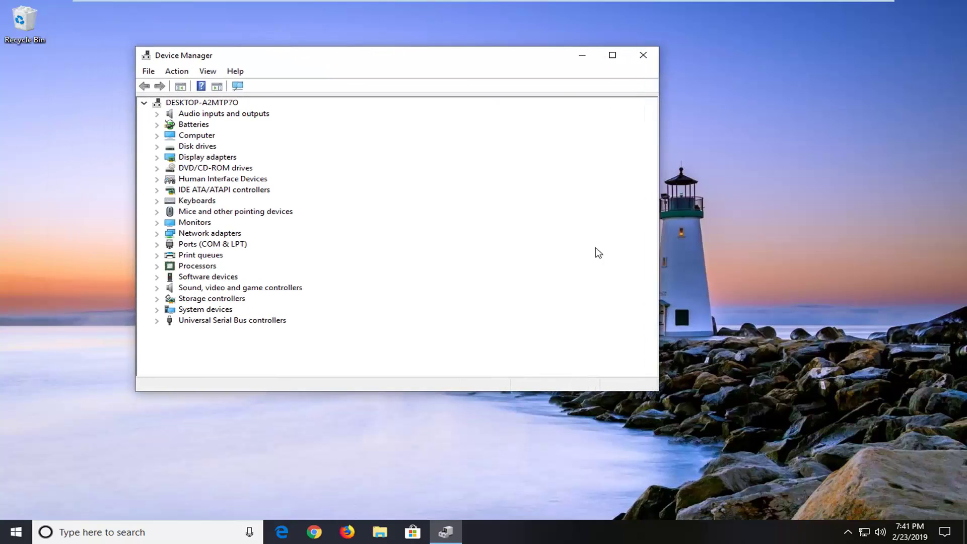
{"action": "left_click_drag", "start_coordinate": [659, 395], "coordinate": [747, 423]}
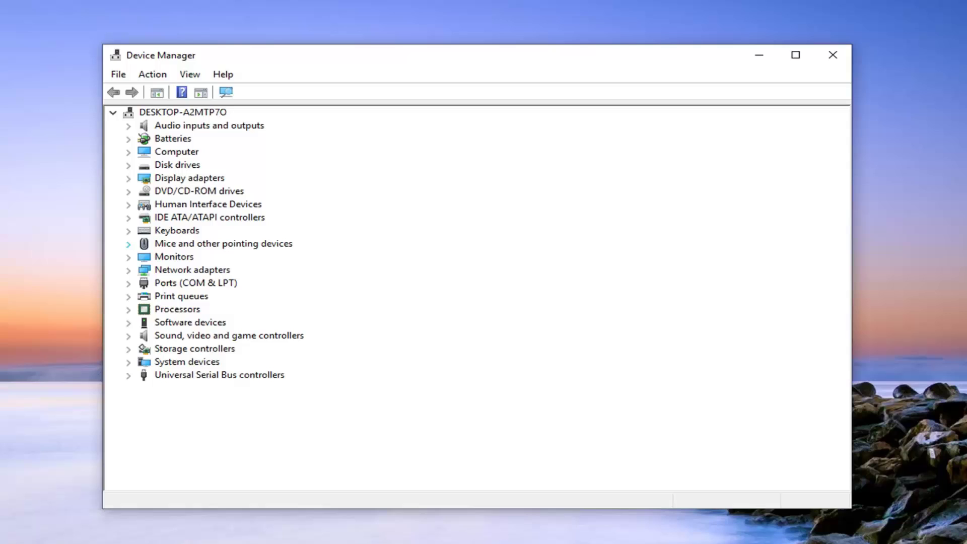
- Expand Universal Serial Bus controllers and uninstall the first Generic USB Hub
{"action": "left_click", "coordinate": [183, 377]}
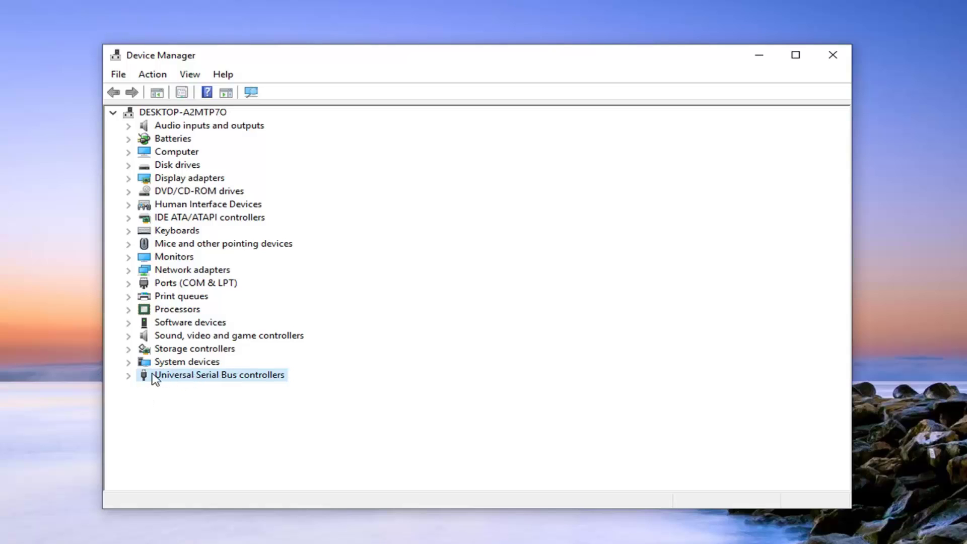
{"action": "left_click", "coordinate": [132, 376]}
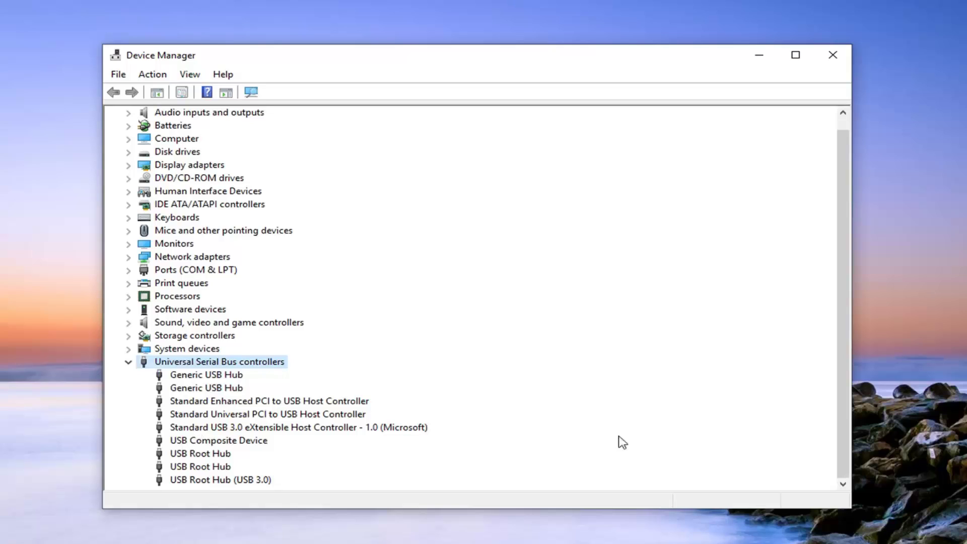
{"action": "left_click", "coordinate": [194, 376]}
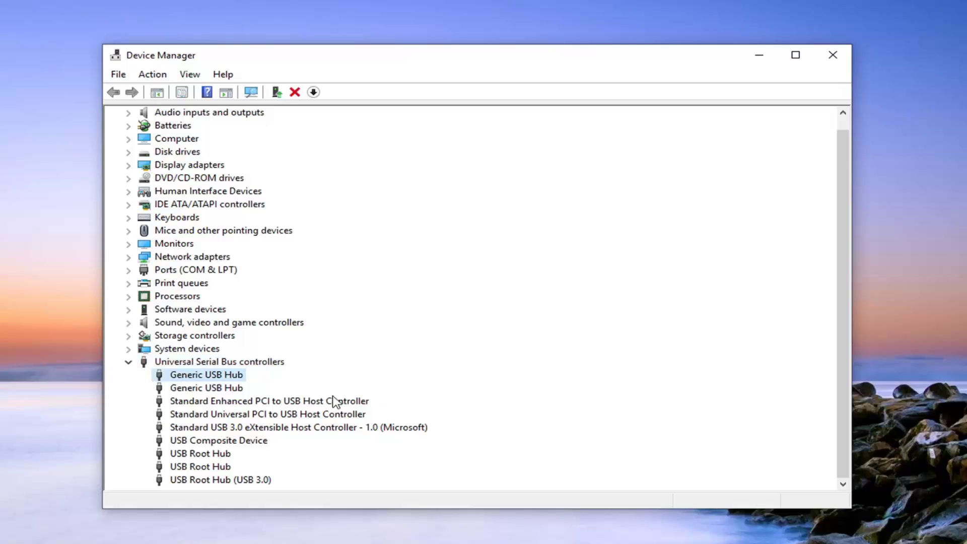
{"action": "right_click", "coordinate": [185, 380]}
{"action": "left_click", "coordinate": [216, 418]}
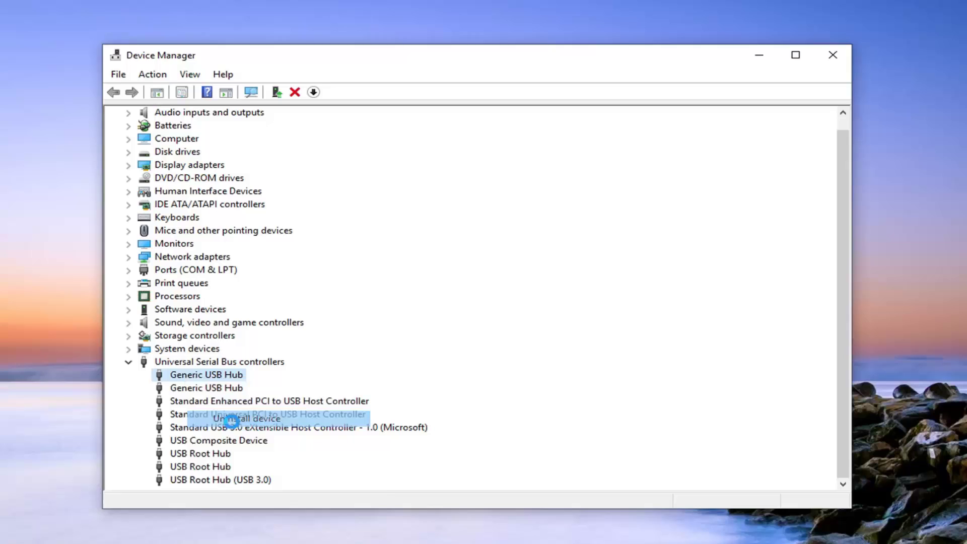
{"action": "left_click", "coordinate": [551, 367]}
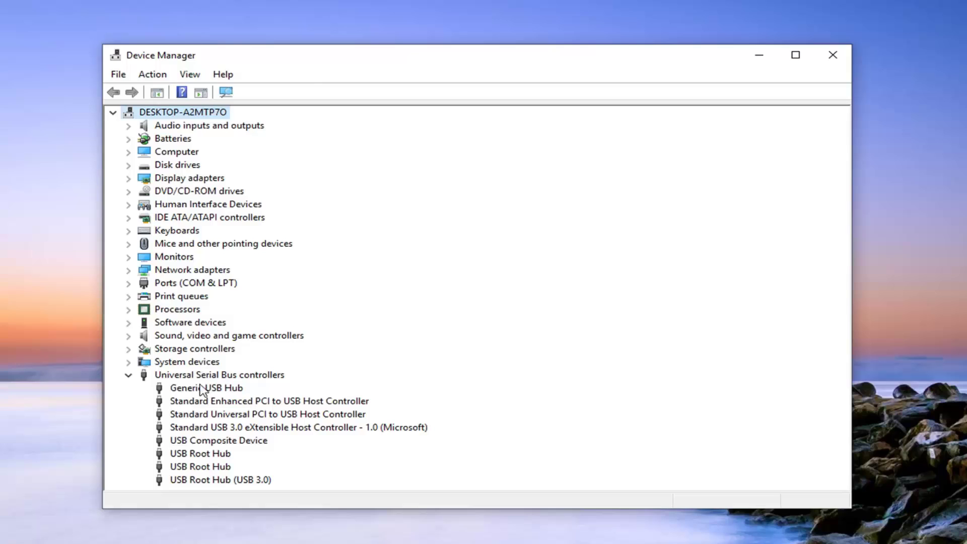
- Uninstall the remaining Generic USB Hub, leaving the host controllers and root hubs listed
{"action": "left_click", "coordinate": [185, 389]}
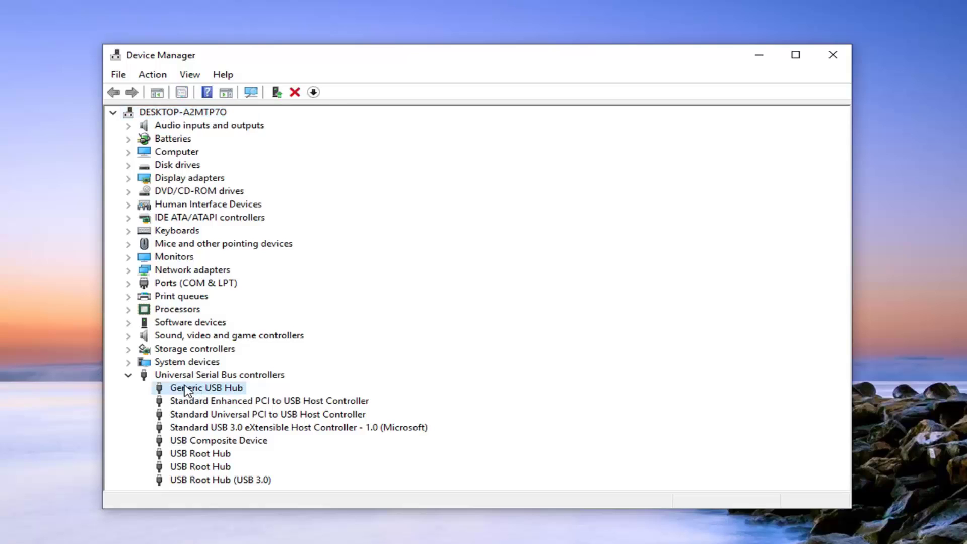
{"action": "right_click", "coordinate": [185, 388]}
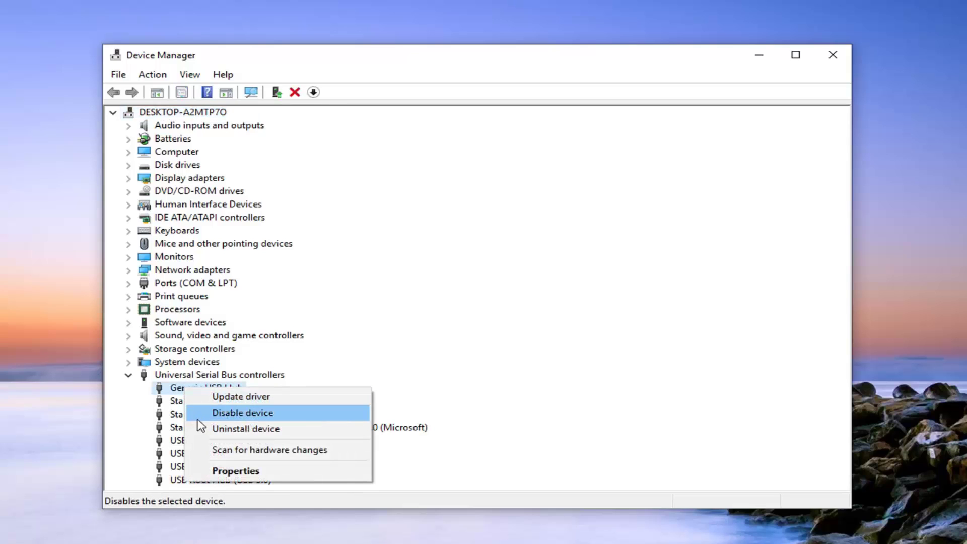
{"action": "left_click", "coordinate": [222, 427]}
{"action": "left_click", "coordinate": [545, 366]}
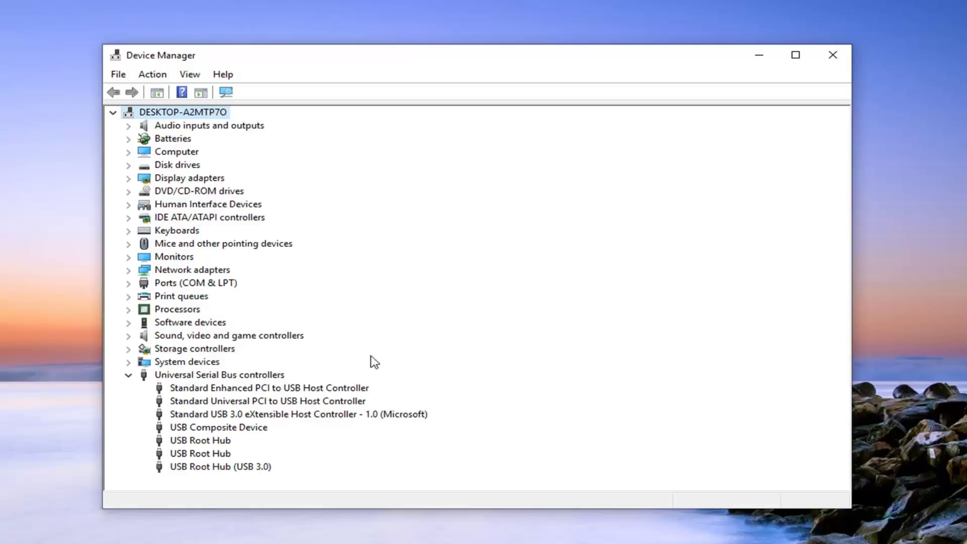
{"action": "left_click", "coordinate": [259, 388]}
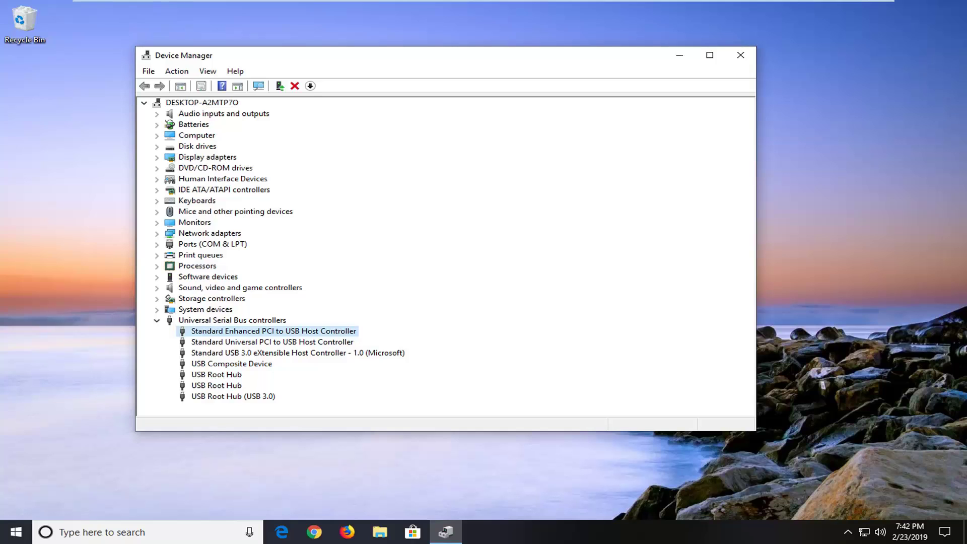
- Close Device Manager and reach the Power & sleep settings through a Start search for 'power options'
{"action": "key", "text": "alt+F4"}
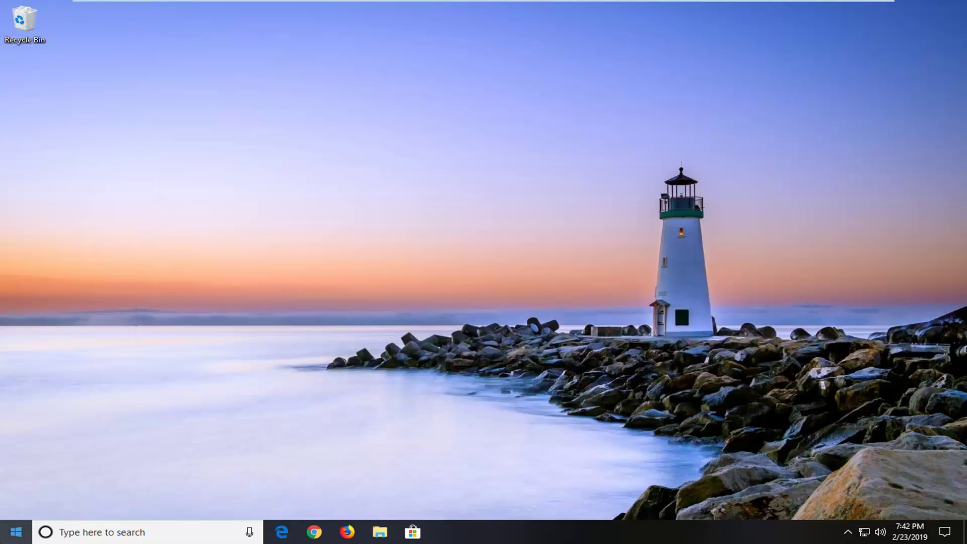
{"action": "left_click", "coordinate": [6, 542]}
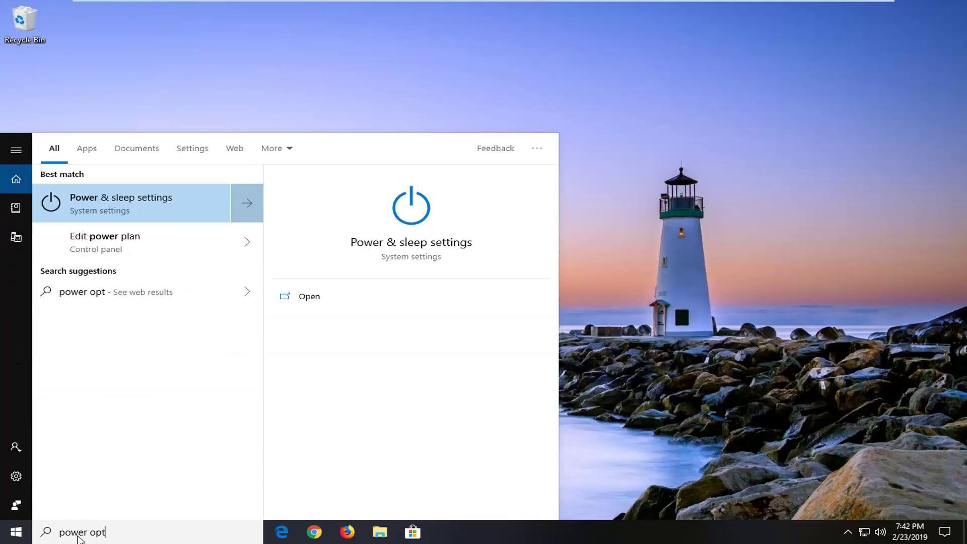
{"action": "type", "text": "ions"}
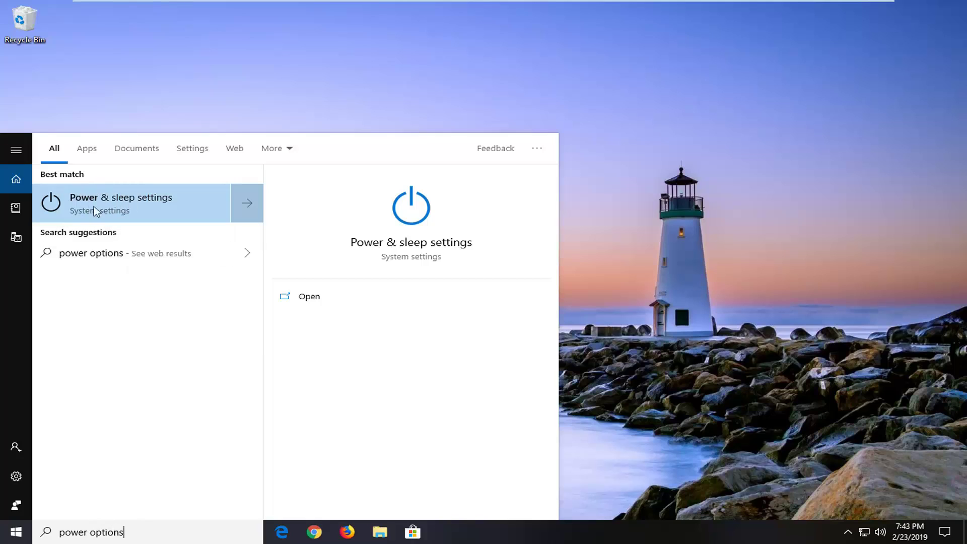
{"action": "left_click", "coordinate": [158, 201]}
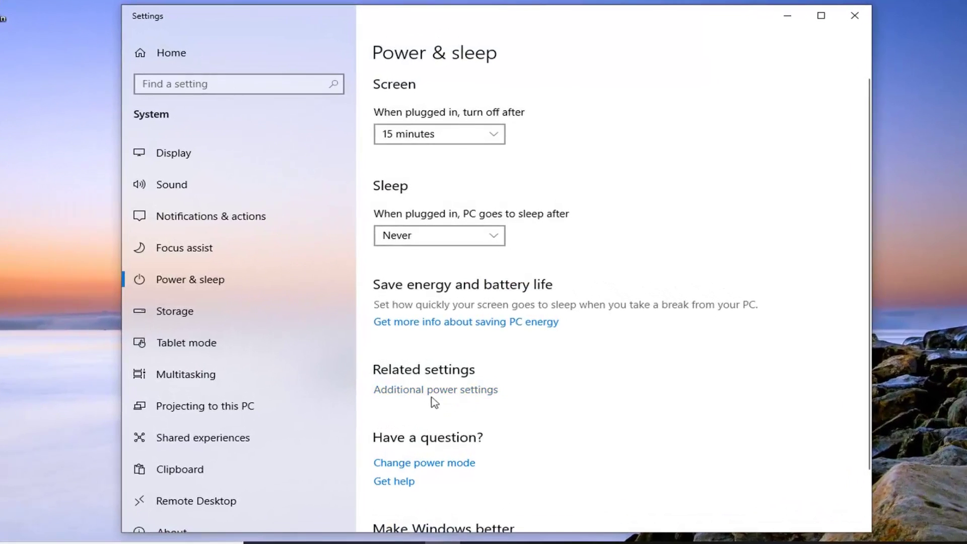
- Go to Additional power settings and edit the High performance plan's settings
{"action": "left_click", "coordinate": [488, 395]}
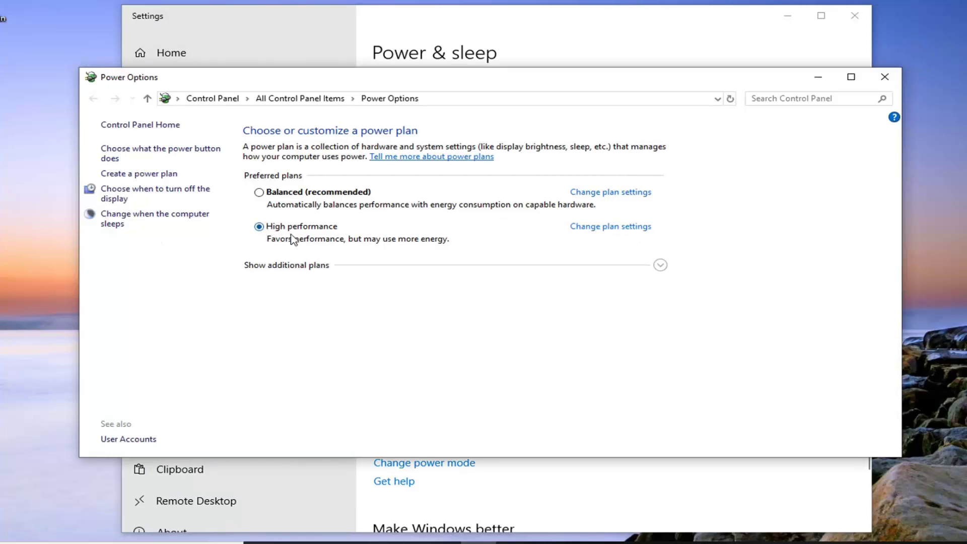
{"action": "left_click", "coordinate": [611, 228]}
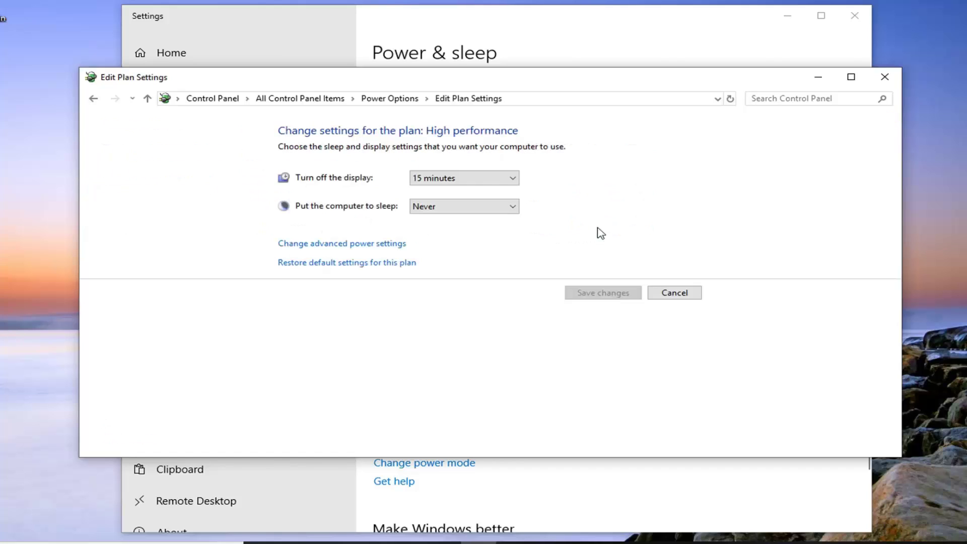
- In advanced power settings, change 'Turn off hard disk after' from 20 minutes to Never
{"action": "left_click", "coordinate": [333, 244]}
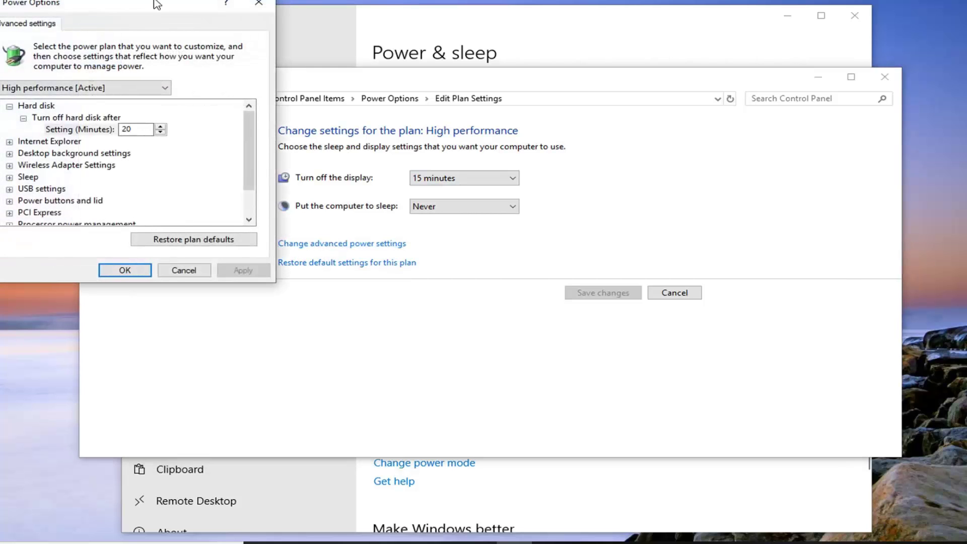
{"action": "left_click_drag", "start_coordinate": [360, 45], "coordinate": [460, 70]}
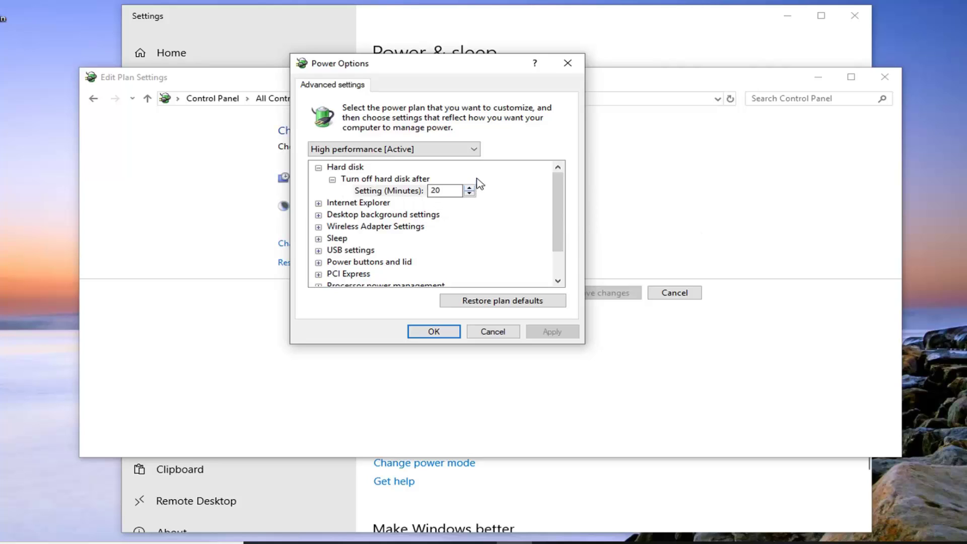
{"action": "left_click", "coordinate": [379, 191]}
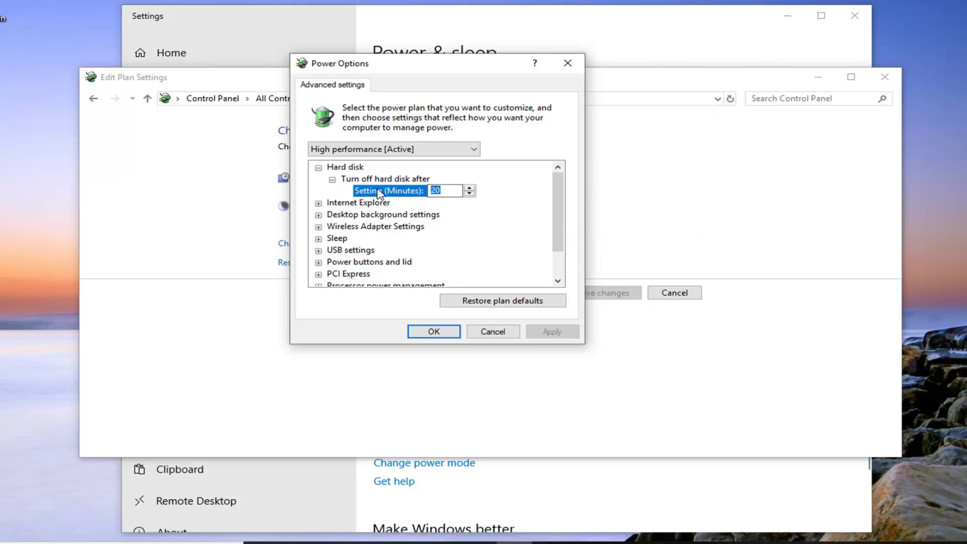
{"action": "key", "text": "BackSpace"}
{"action": "type", "text": "NEVER"}
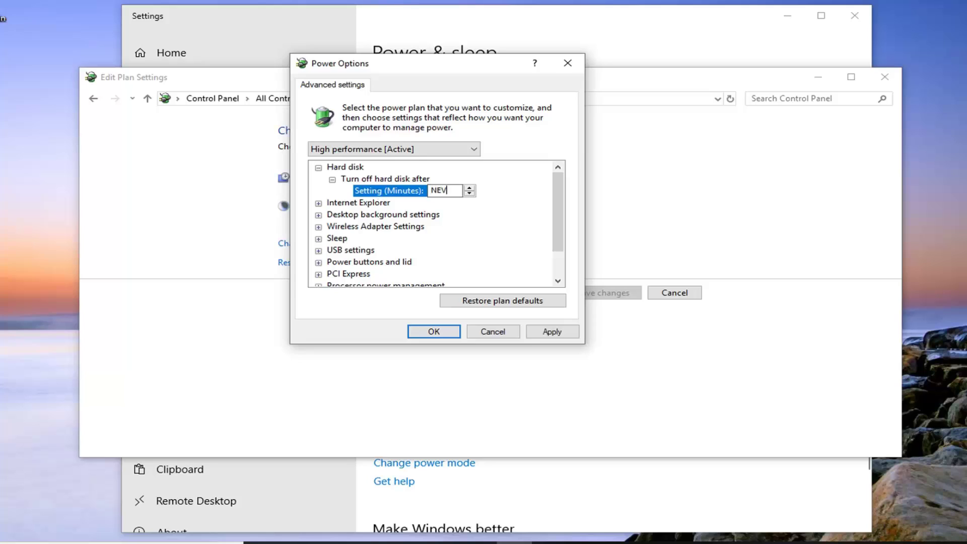
{"action": "left_click", "coordinate": [384, 204]}
{"action": "left_click", "coordinate": [399, 191]}
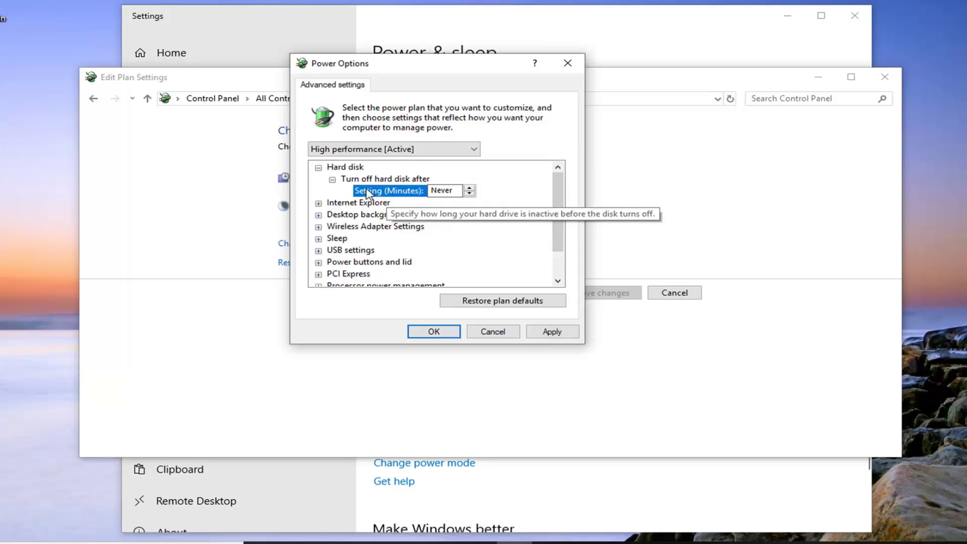
{"action": "left_click", "coordinate": [344, 188]}
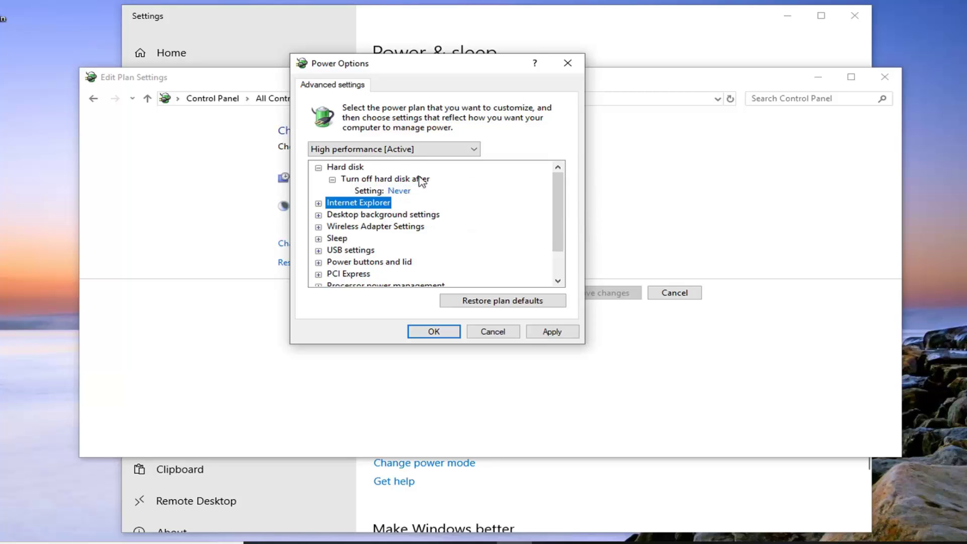
- Apply the hard disk setting and close the plan settings and Settings windows
{"action": "left_click", "coordinate": [551, 332]}
{"action": "left_click", "coordinate": [446, 331]}
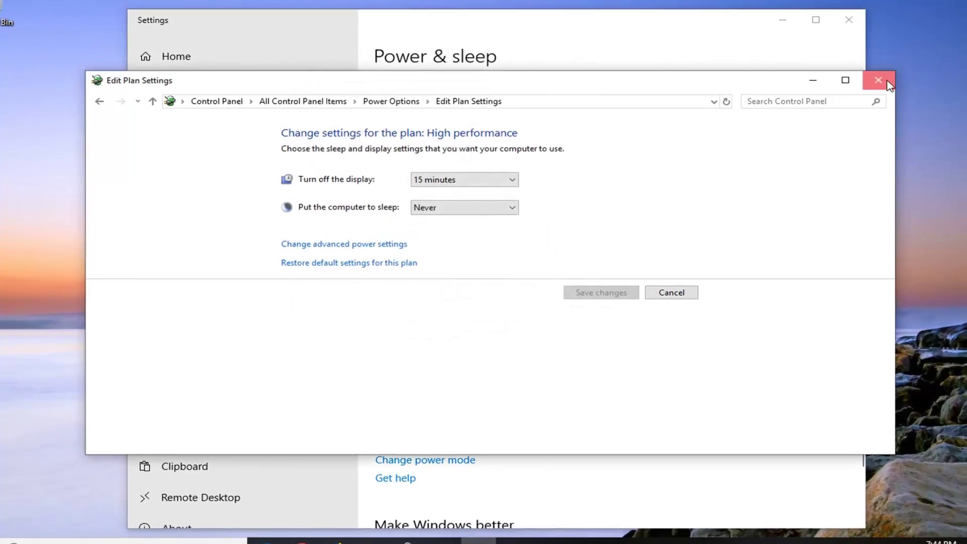
{"action": "left_click", "coordinate": [885, 76]}
{"action": "left_click", "coordinate": [855, 16]}
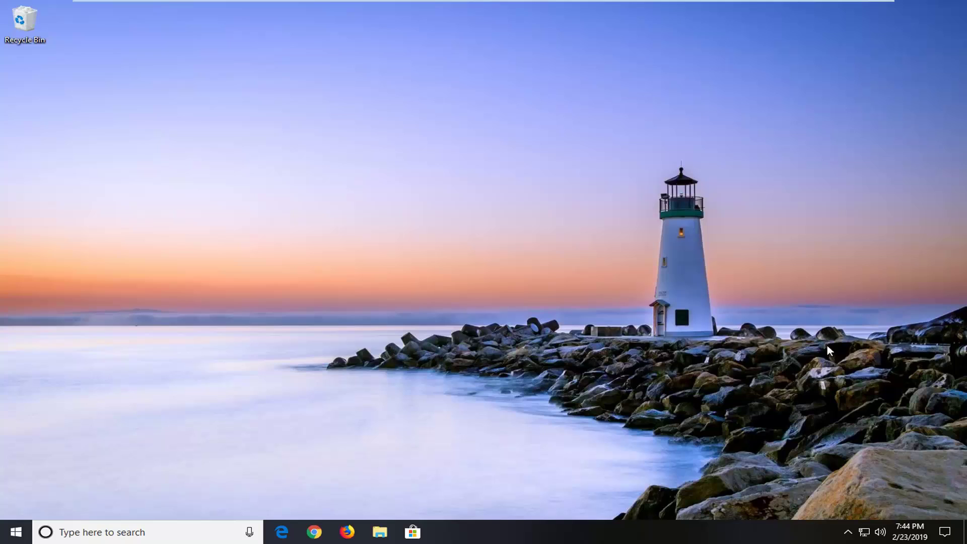